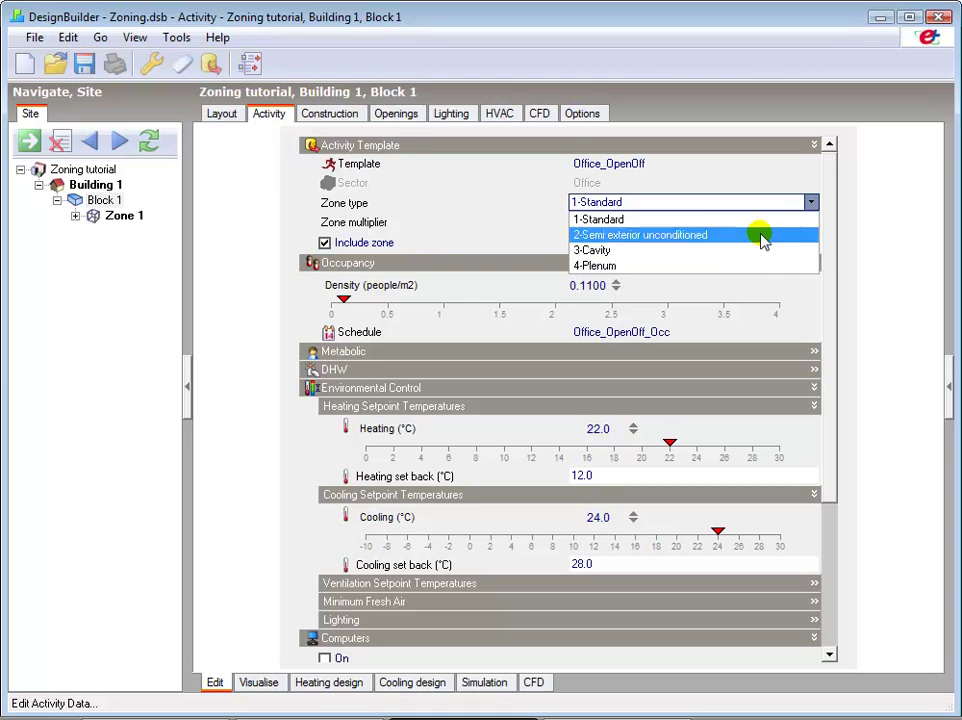
# Check the zone type options in Block 1's activity data, and display the block layout in plan view.
pyautogui.click(810, 202)
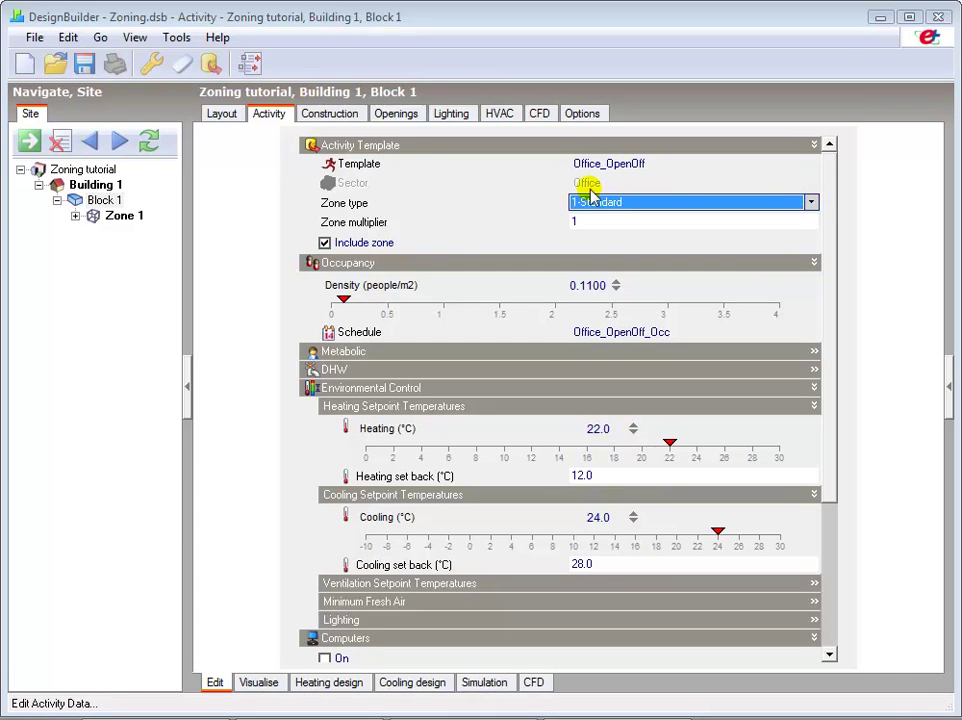
pyautogui.click(222, 114)
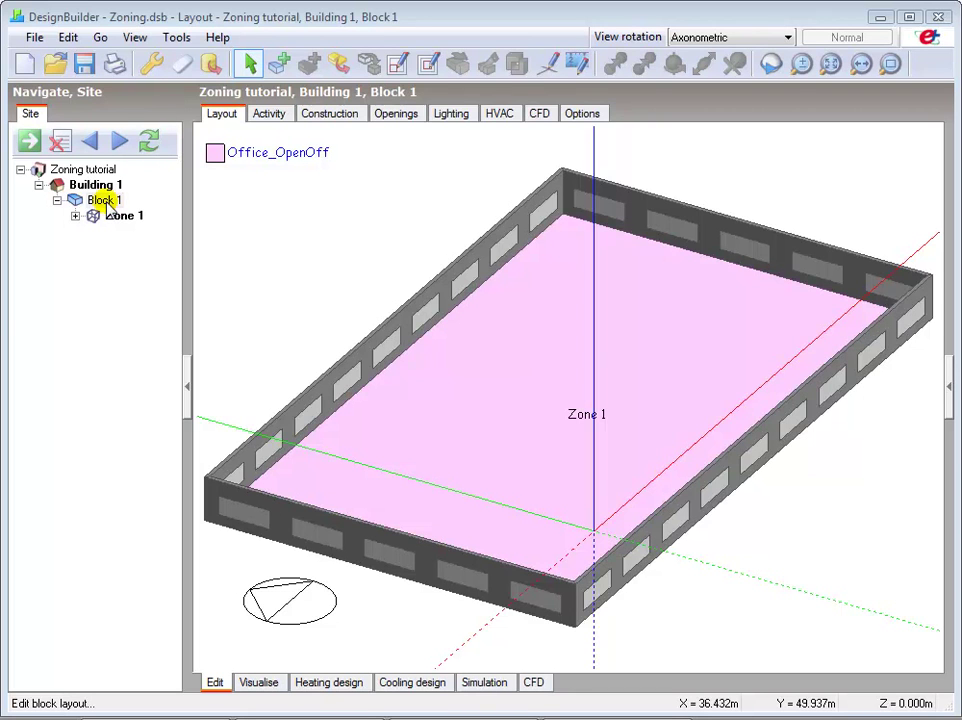
pyautogui.click(676, 37)
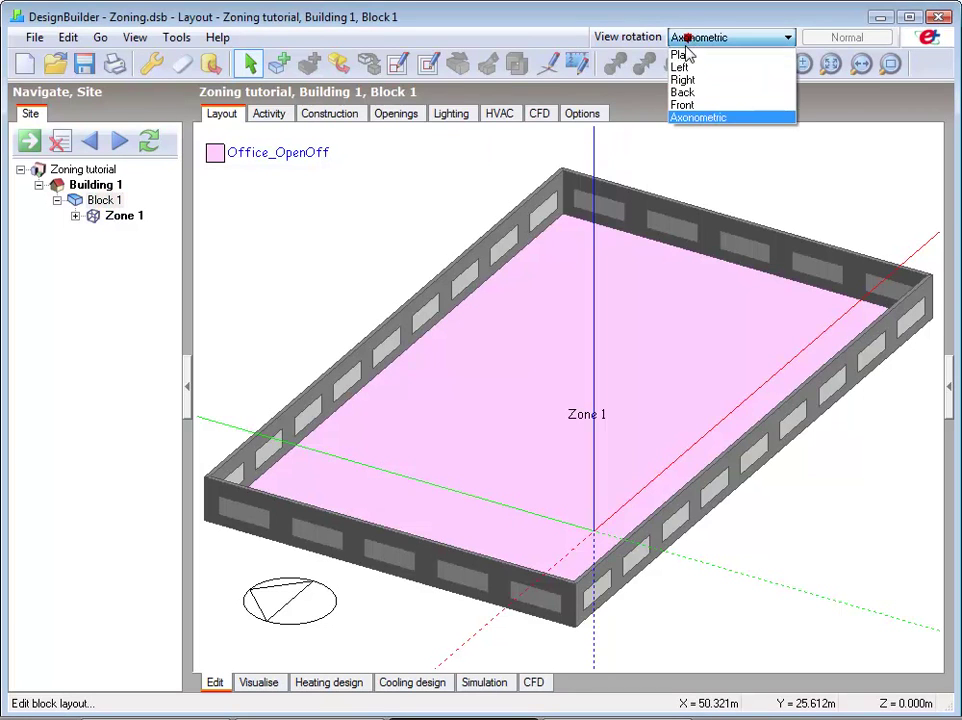
pyautogui.click(682, 56)
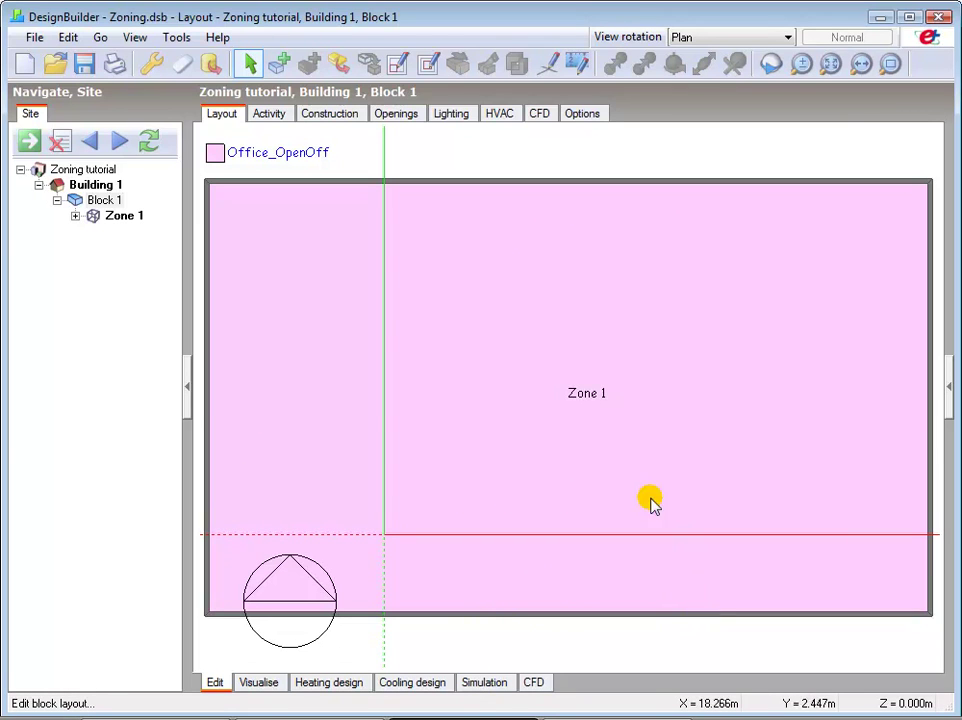
# Draw a 5 m construction line along the lower external wall, from the wall's midpoint towards its left end.
pyautogui.click(547, 65)
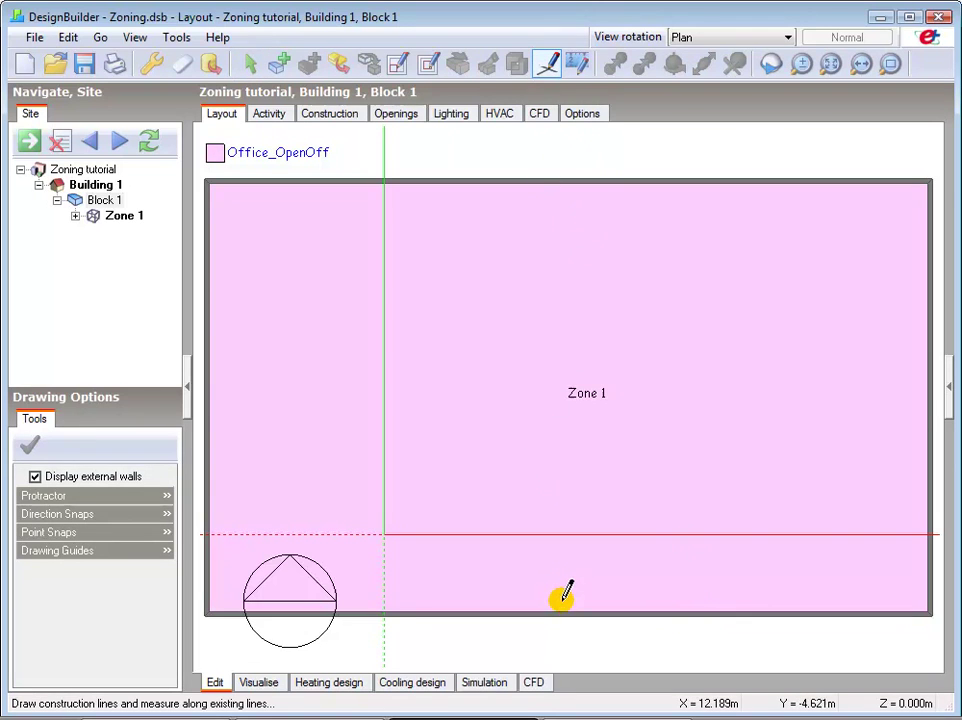
pyautogui.moveTo(567, 610); pyautogui.dragTo(526, 610)
pyautogui.write('5')
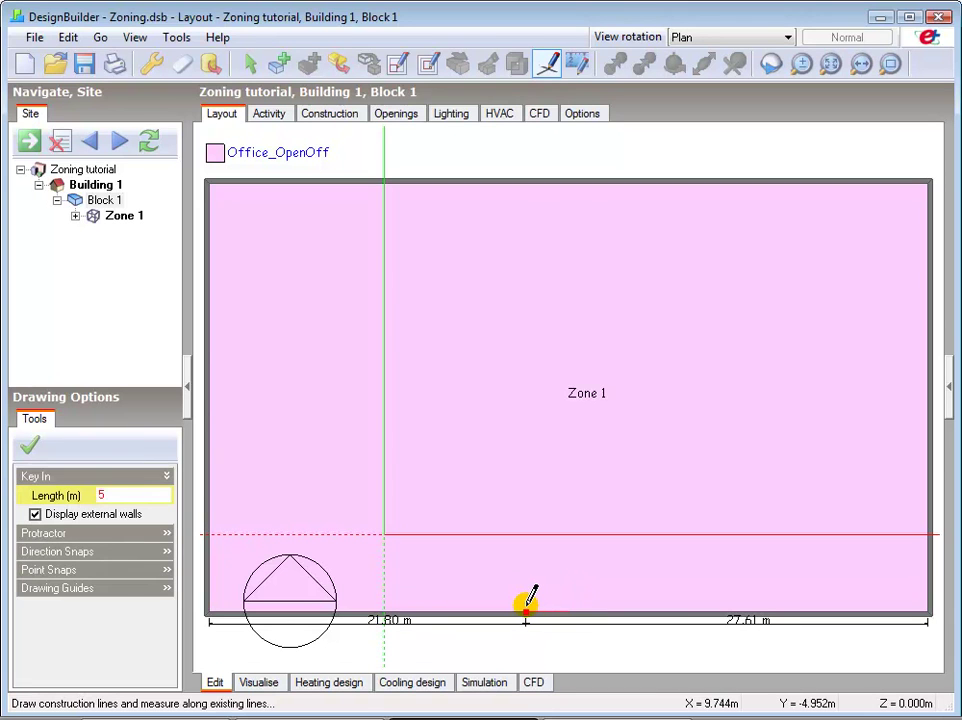
pyautogui.press('Return')
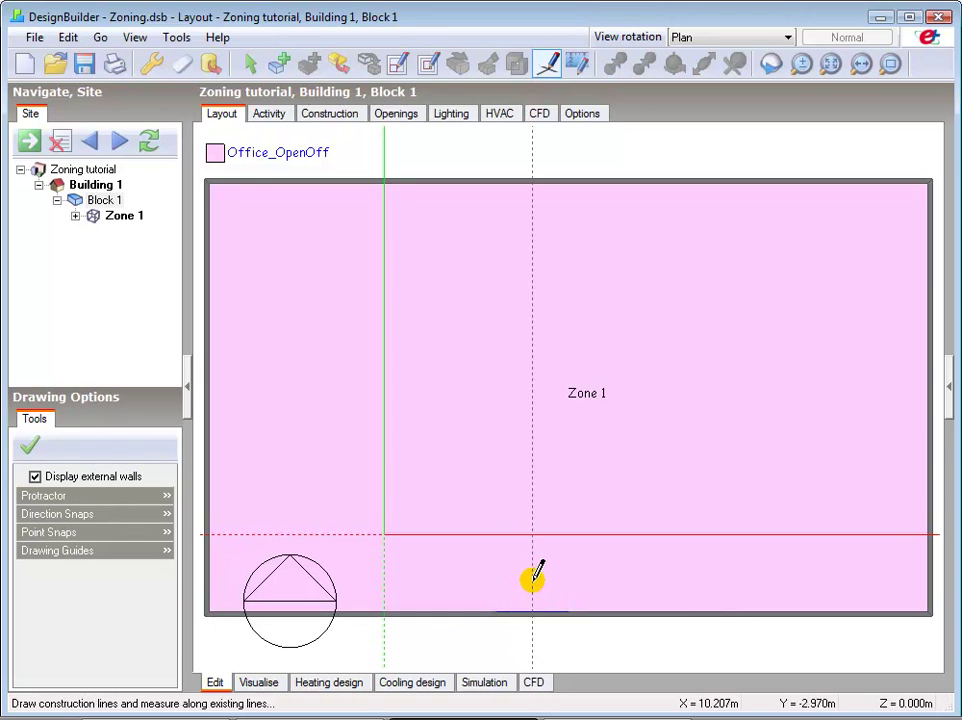
# Start drawing internal partitions and set the partition thickness to 0.10 m.
pyautogui.click(397, 66)
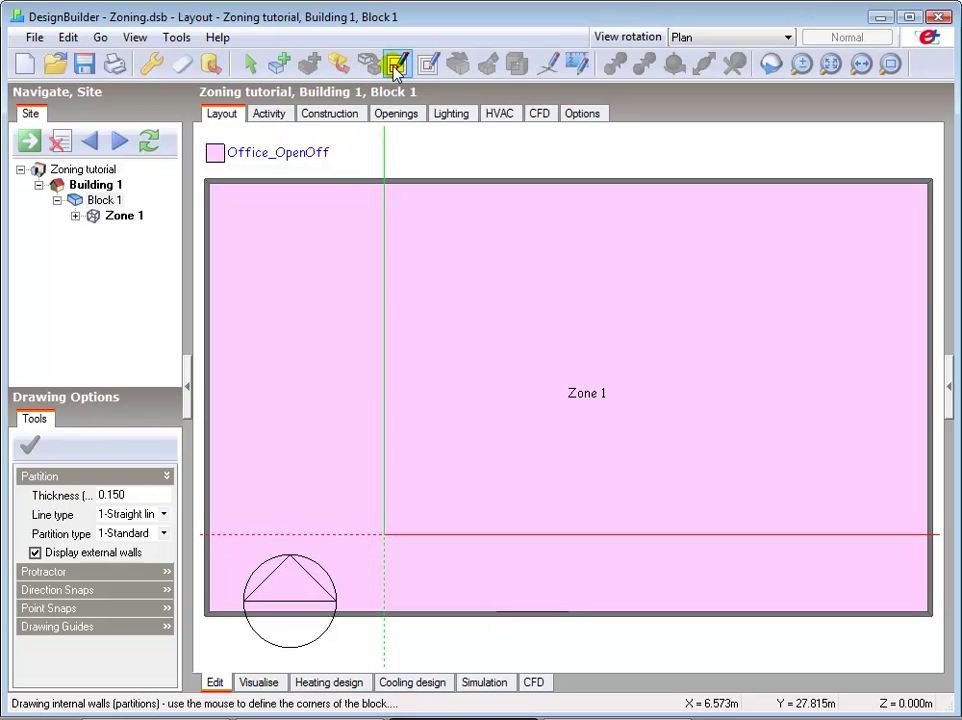
pyautogui.click(130, 494)
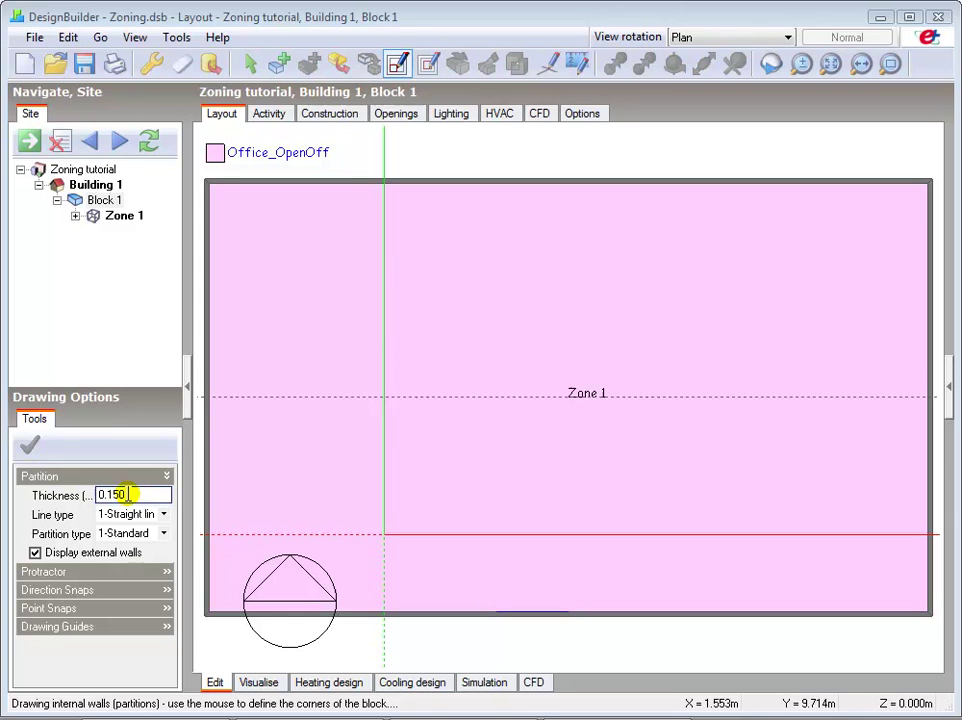
pyautogui.click(114, 494)
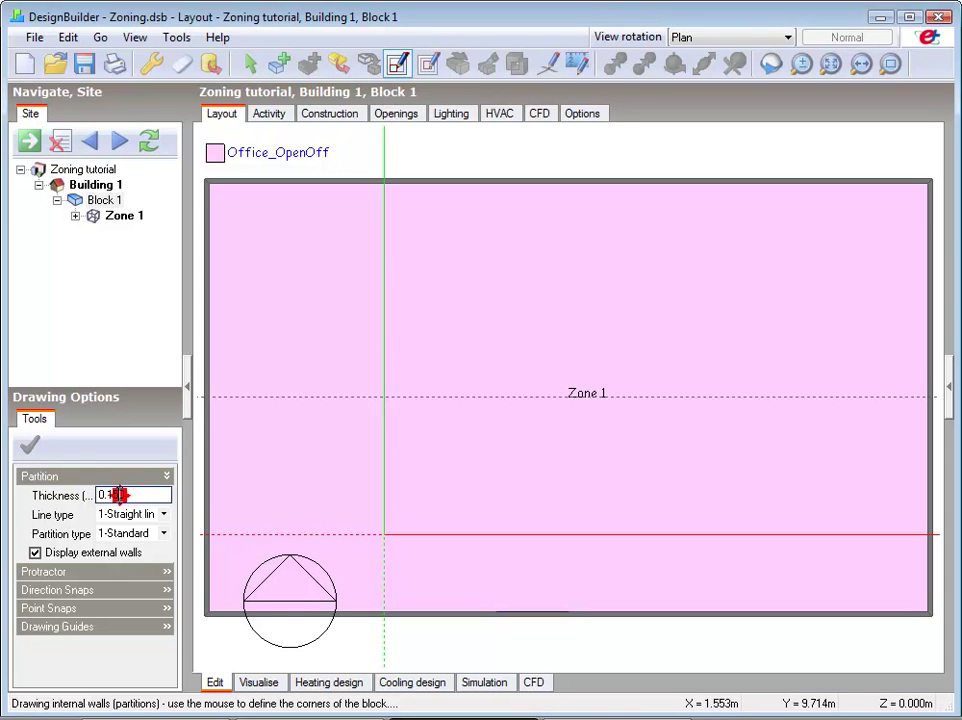
pyautogui.press('BackSpace')
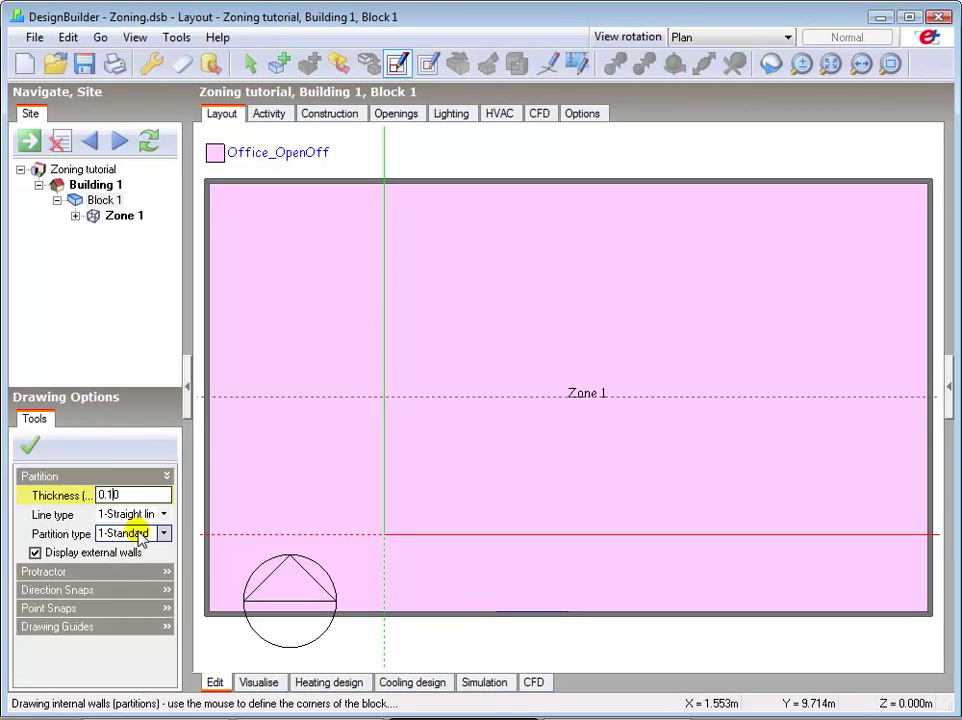
pyautogui.click(389, 542)
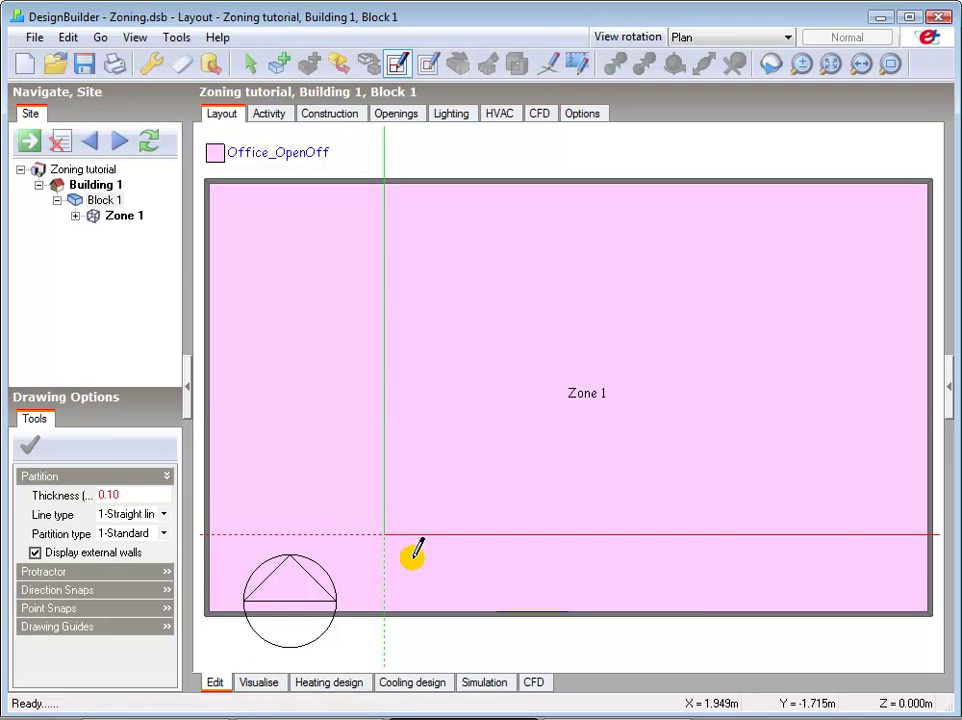
# Enclose a room with partitions running 6 m up from the construction line's left end, 10 m right, and back down to the lower wall.
pyautogui.click(495, 610)
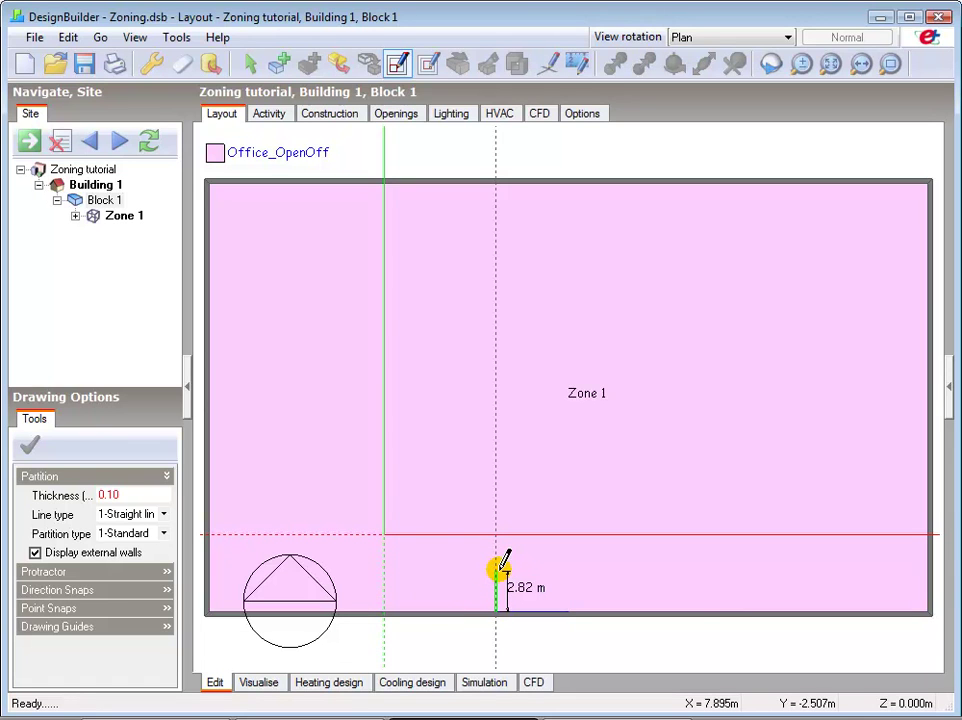
pyautogui.write('6')
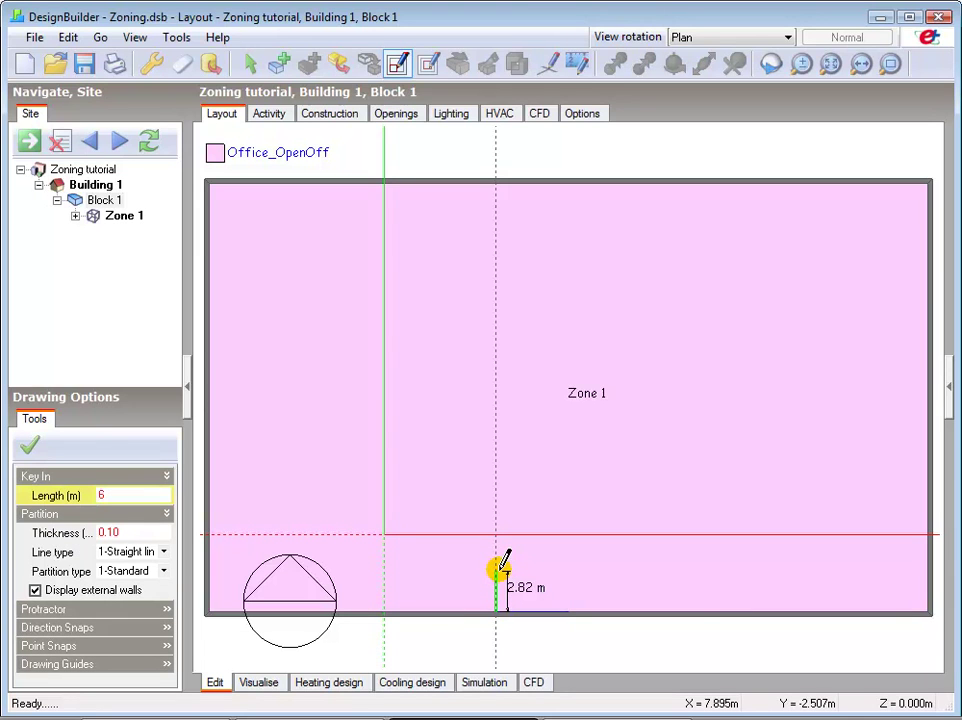
pyautogui.press('Return')
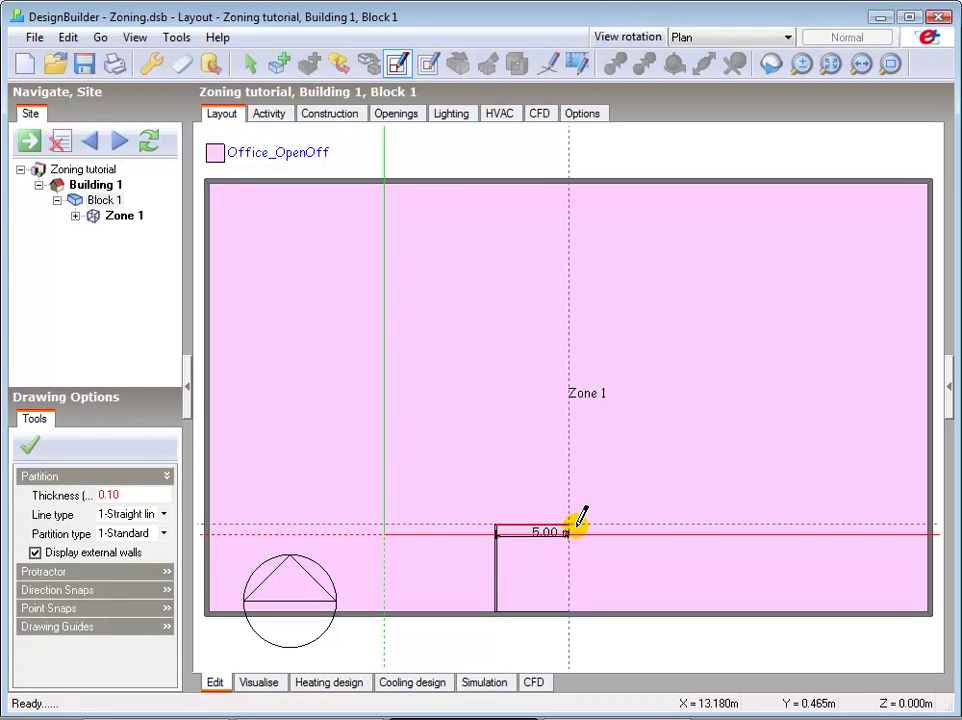
pyautogui.write('10')
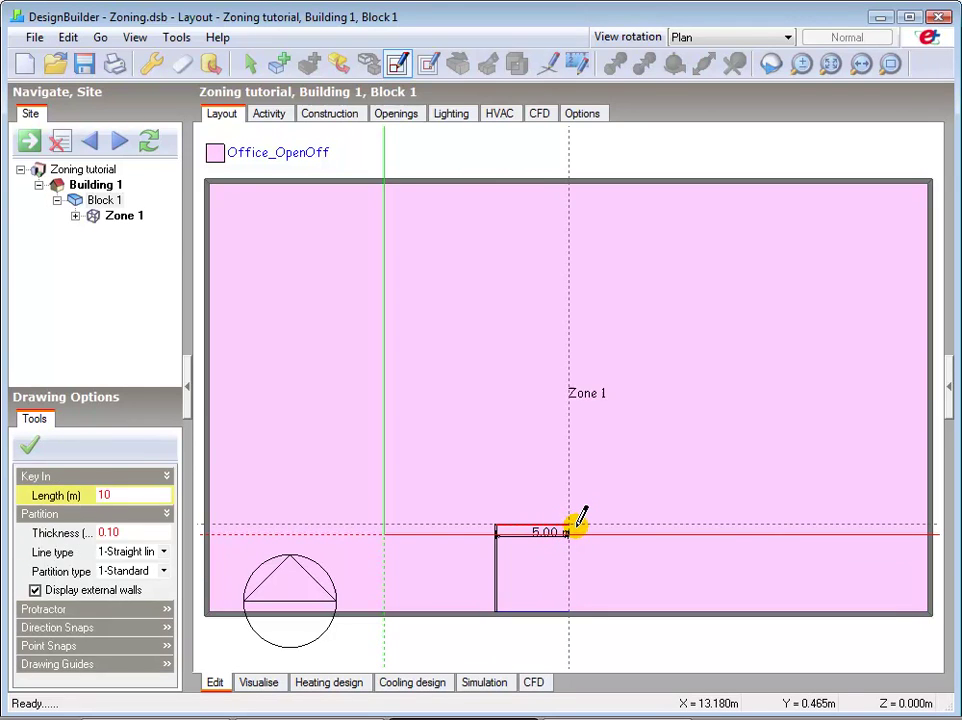
pyautogui.press('Return')
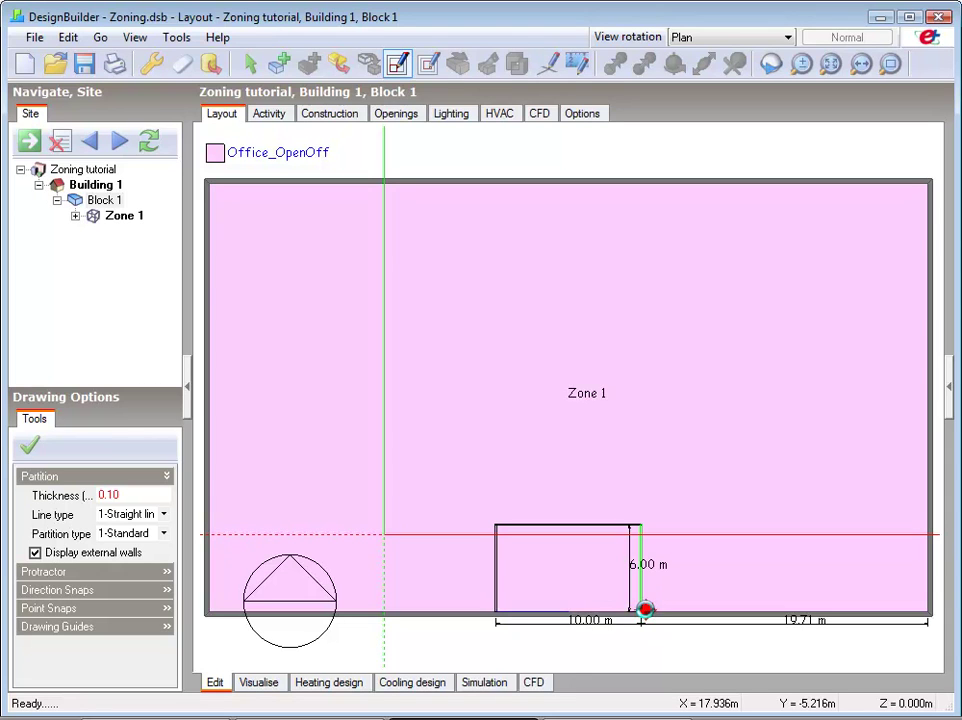
pyautogui.click(642, 609)
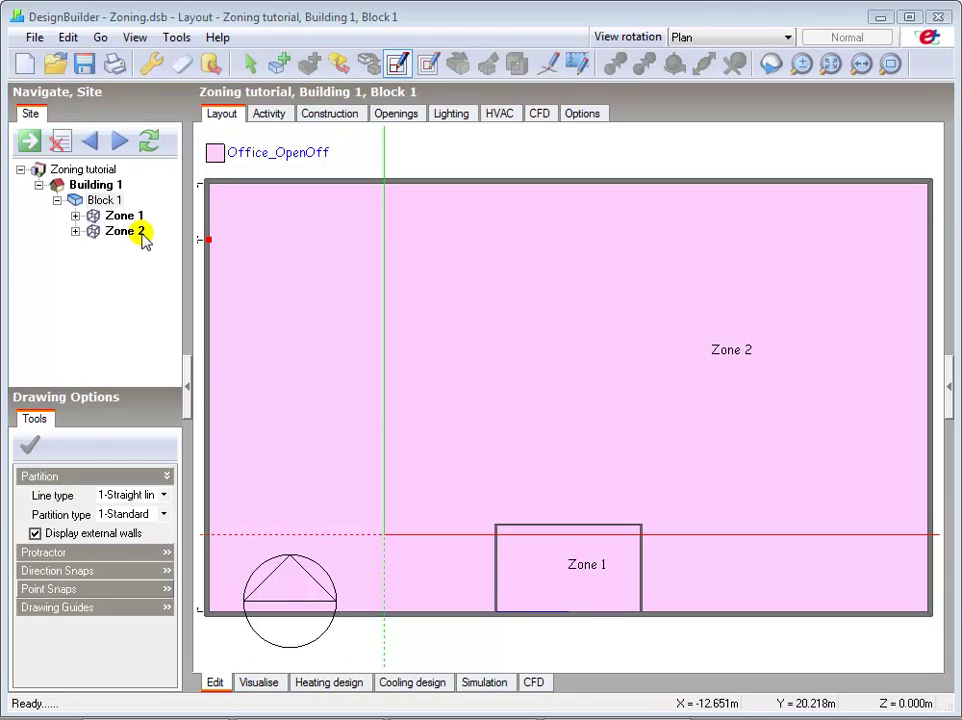
# Enable increment snap at 1 m and draw a partition from Zone 1's upper-left corner to the left external wall.
pyautogui.click(50, 589)
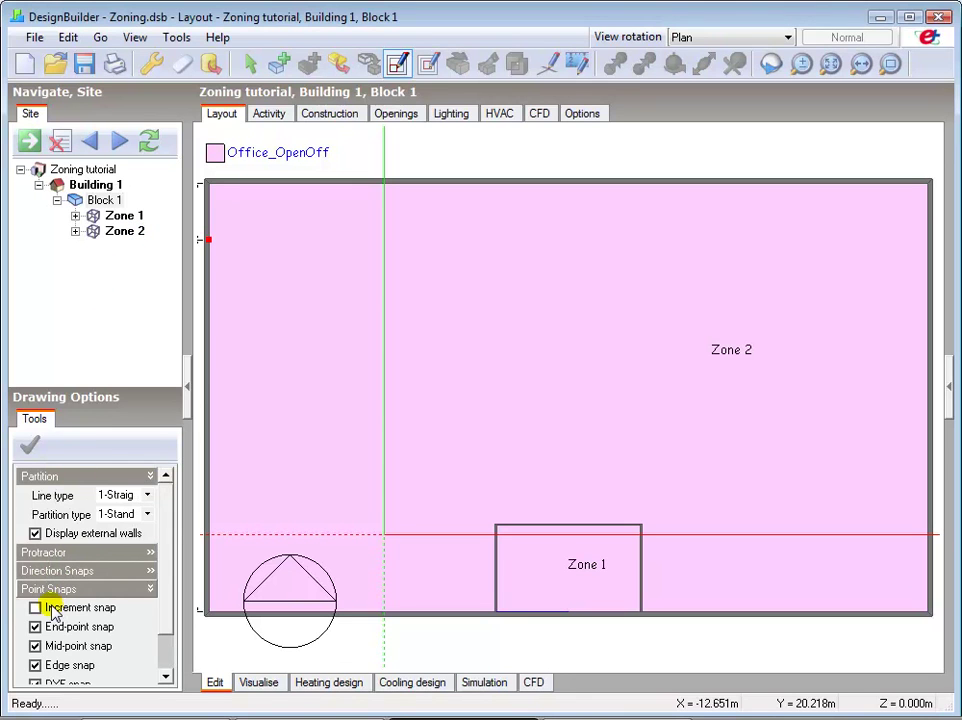
pyautogui.click(36, 607)
pyautogui.click(112, 627)
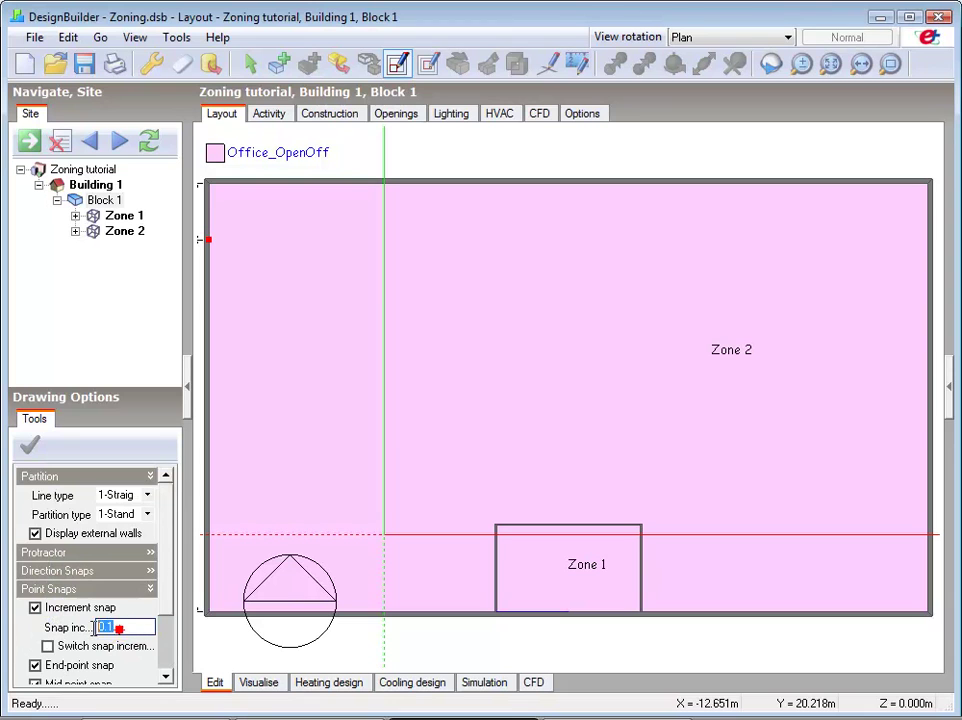
pyautogui.write('1')
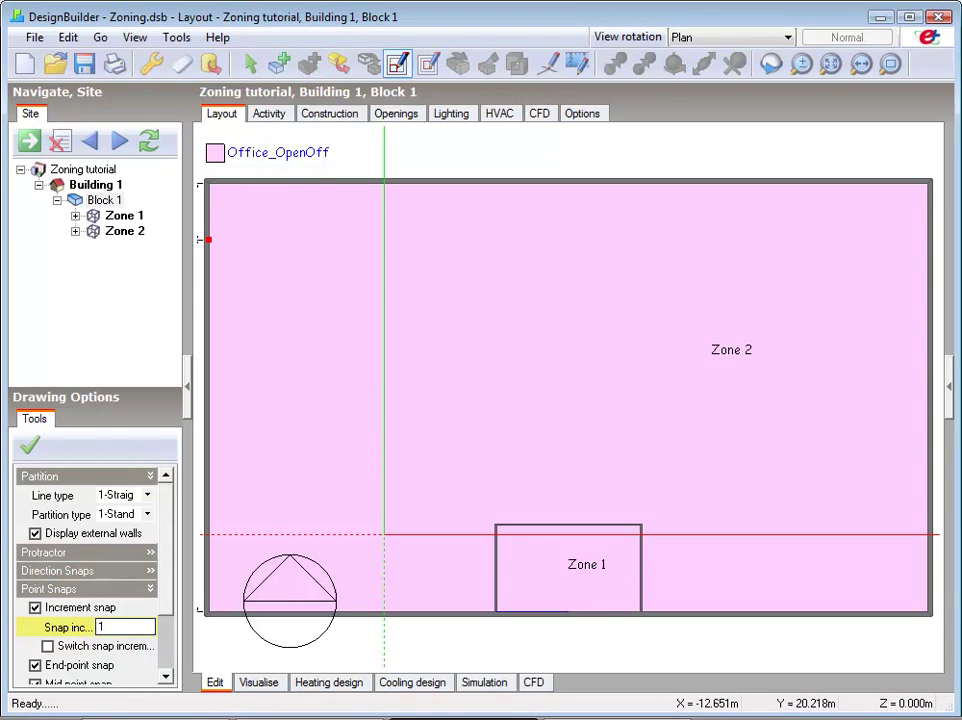
pyautogui.click(498, 523)
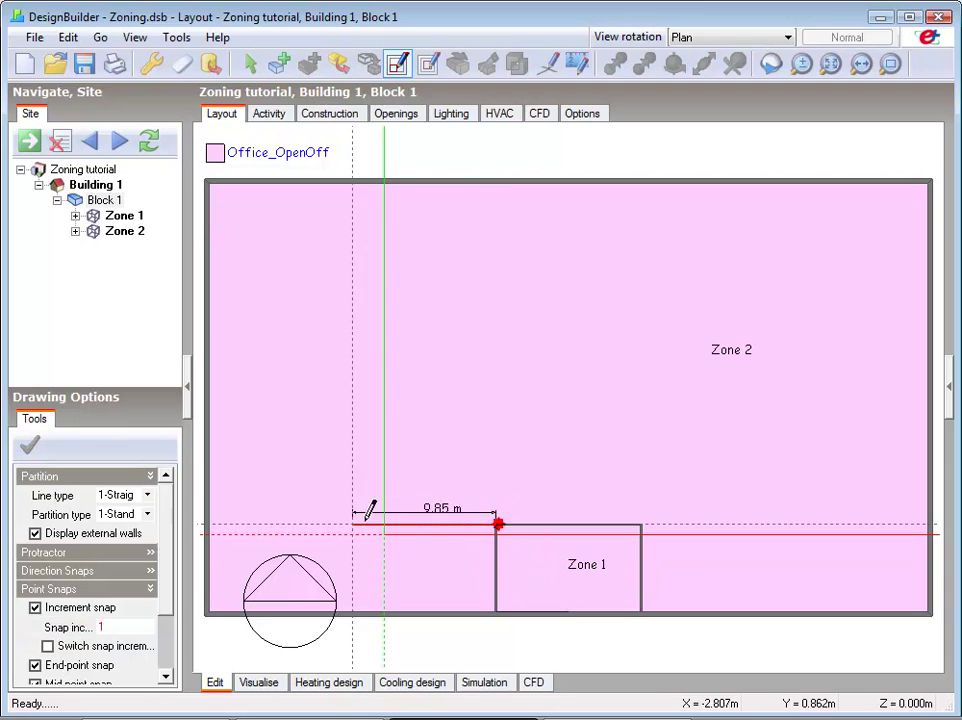
pyautogui.click(208, 521)
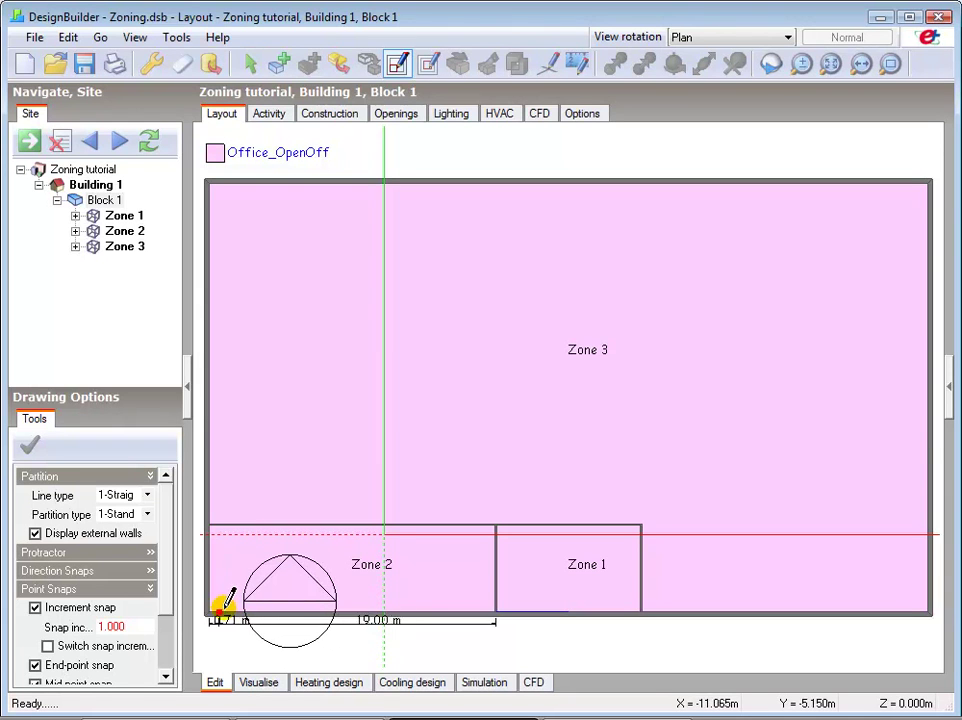
# Turn on switching of the snap increment origin and draw partitions across the full block depth, 6 m from the left external wall.
pyautogui.click(47, 646)
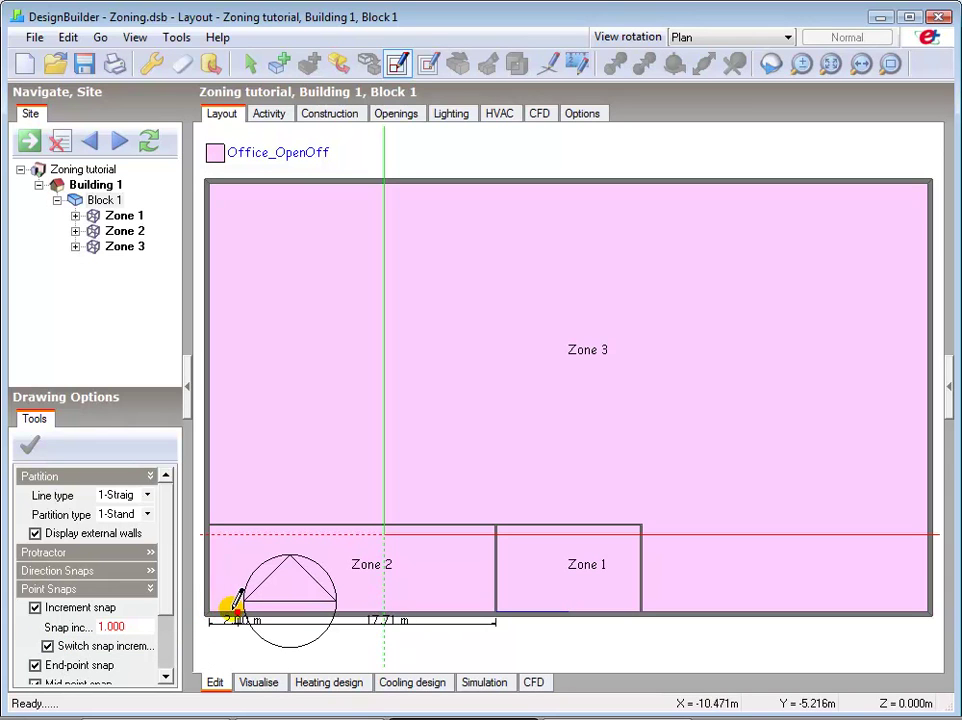
pyautogui.click(295, 608)
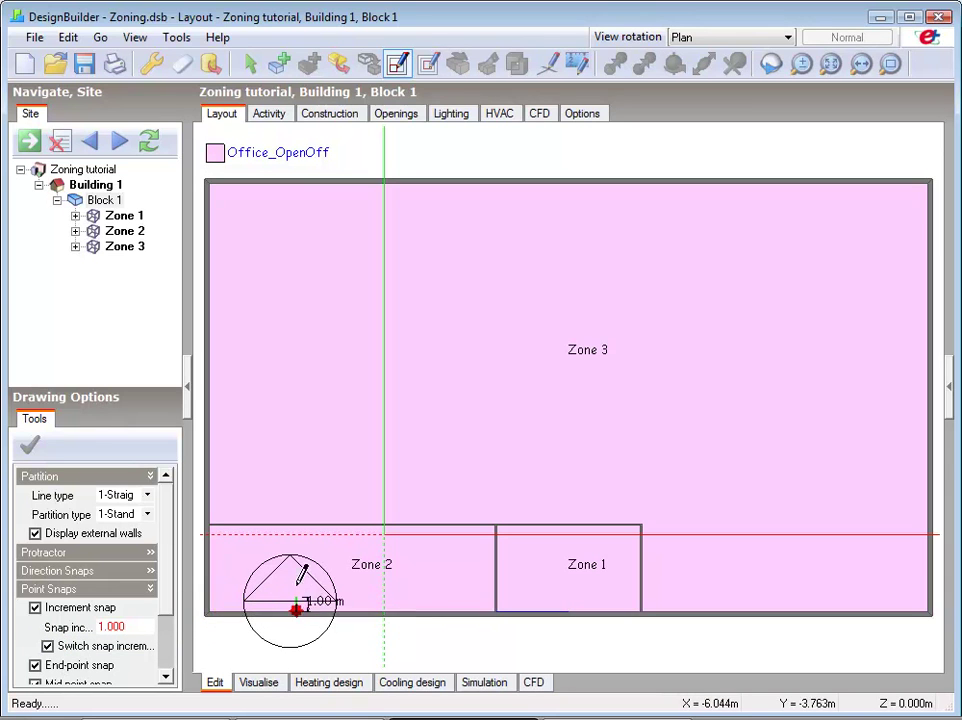
pyautogui.click(296, 523)
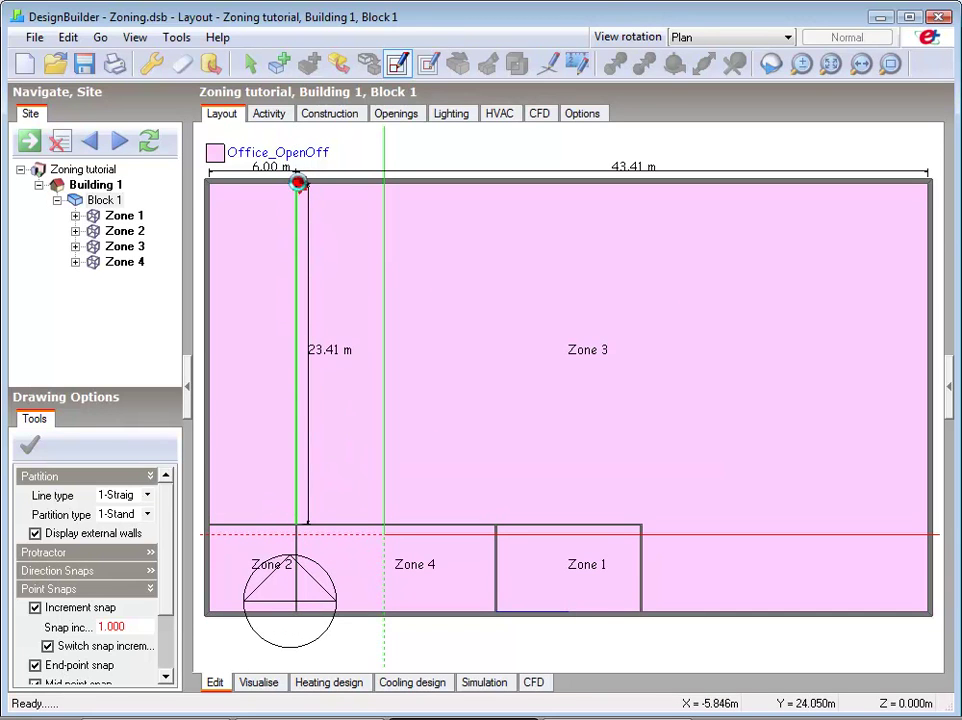
pyautogui.click(298, 181)
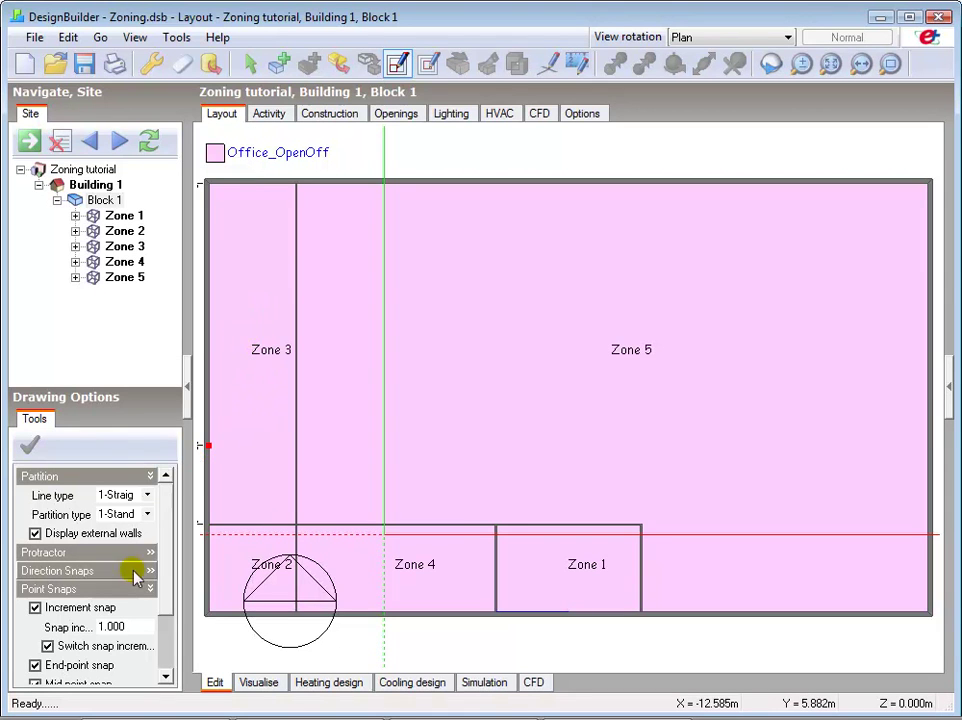
# Turn off the snap origin switch and draw a partition across the tall left strip, about 6 m below the upper external wall.
pyautogui.click(47, 646)
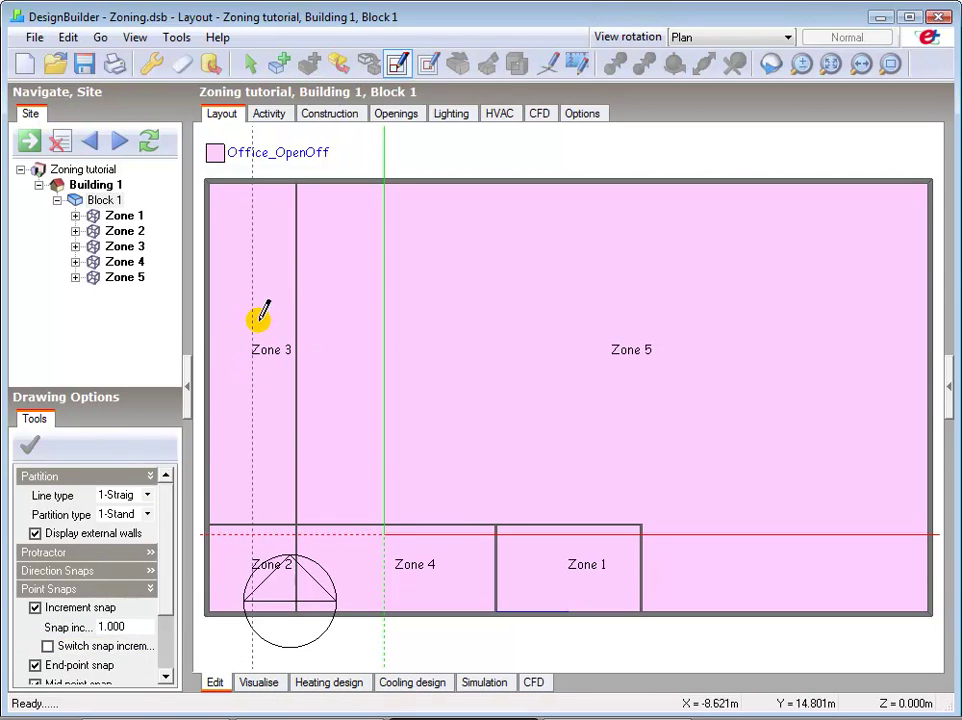
pyautogui.click(297, 267)
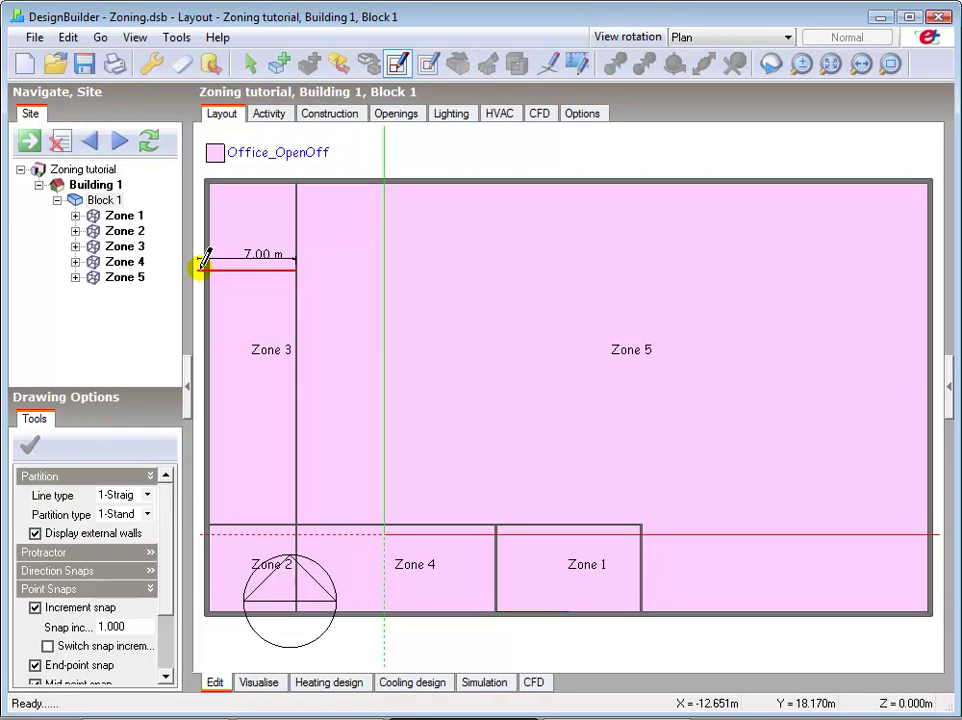
pyautogui.click(205, 268)
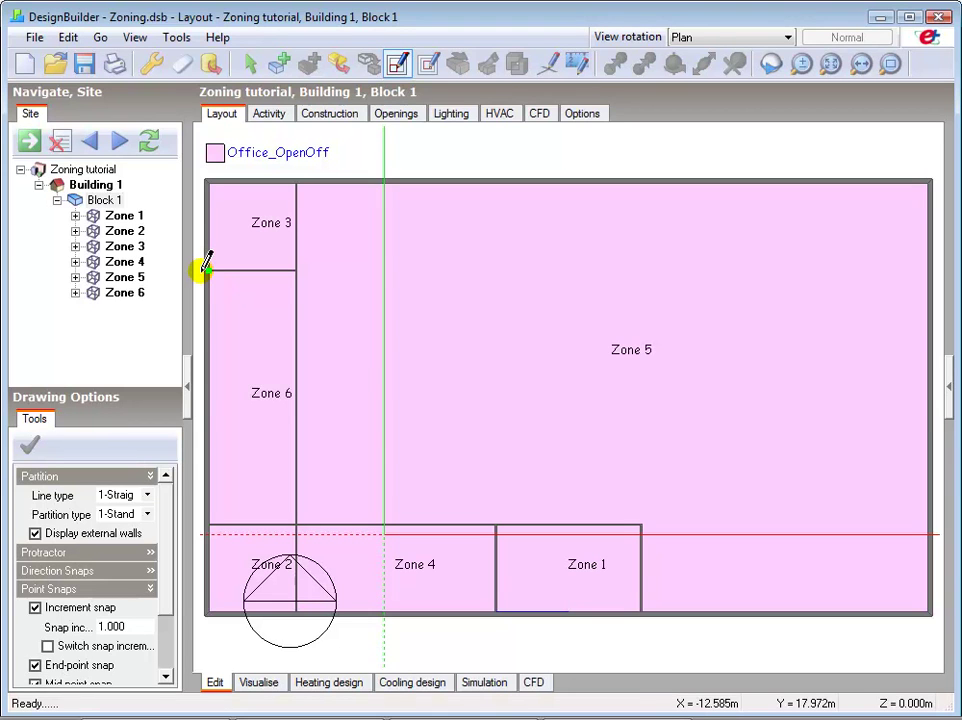
# Draw a 5.99 m partition across Zone 6 from its inner wall towards the left external wall, about 6 m below Zone 3.
pyautogui.click(301, 355)
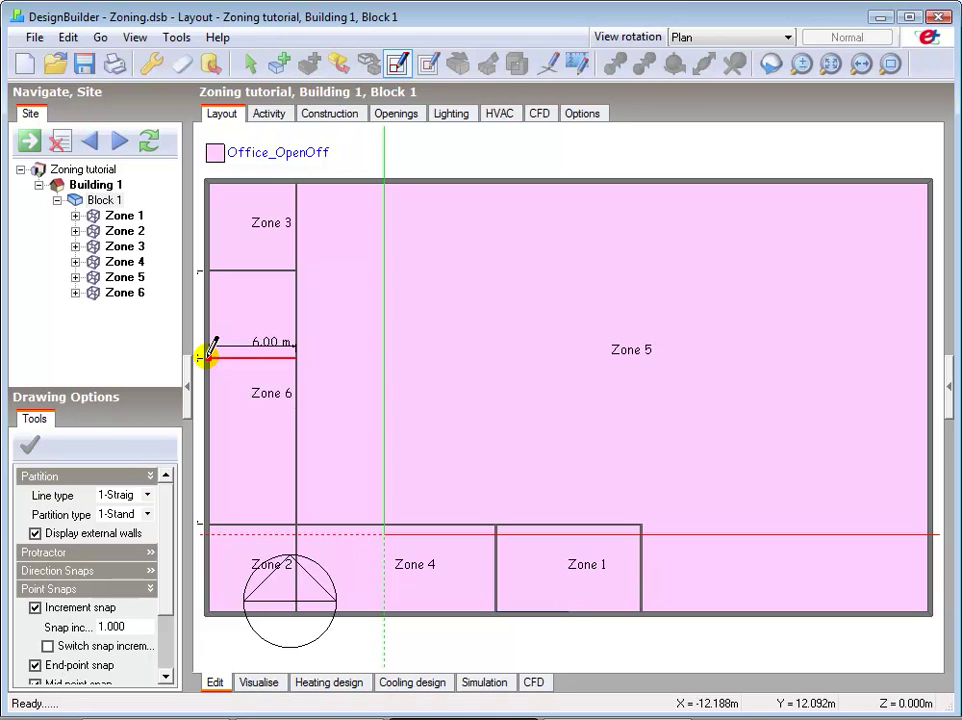
pyautogui.write('5')
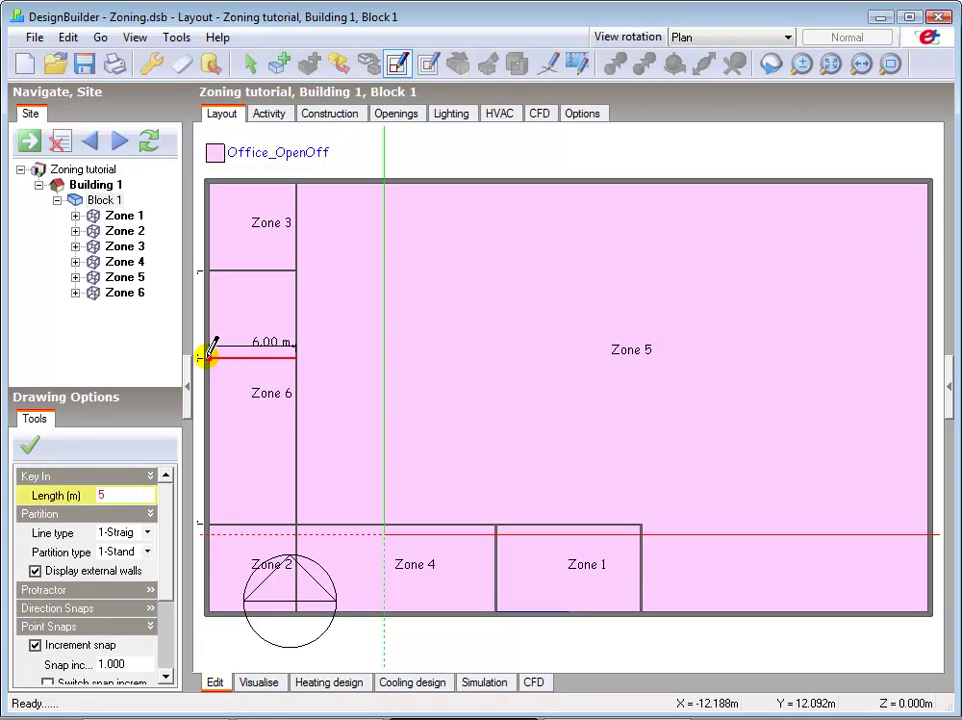
pyautogui.write('.99')
pyautogui.press('Return')
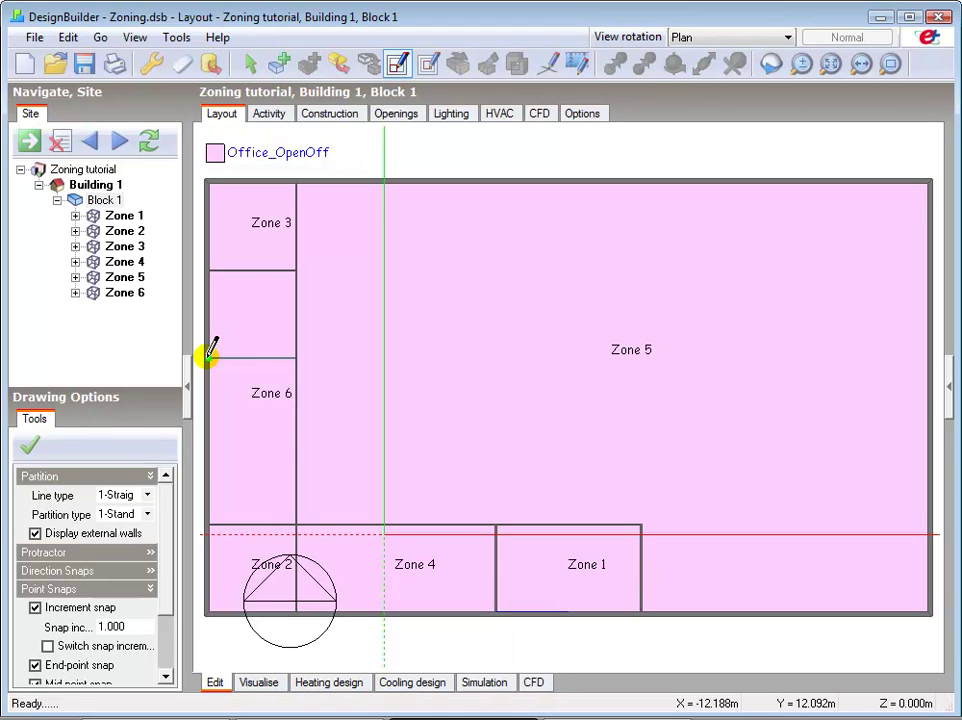
pyautogui.click(210, 352)
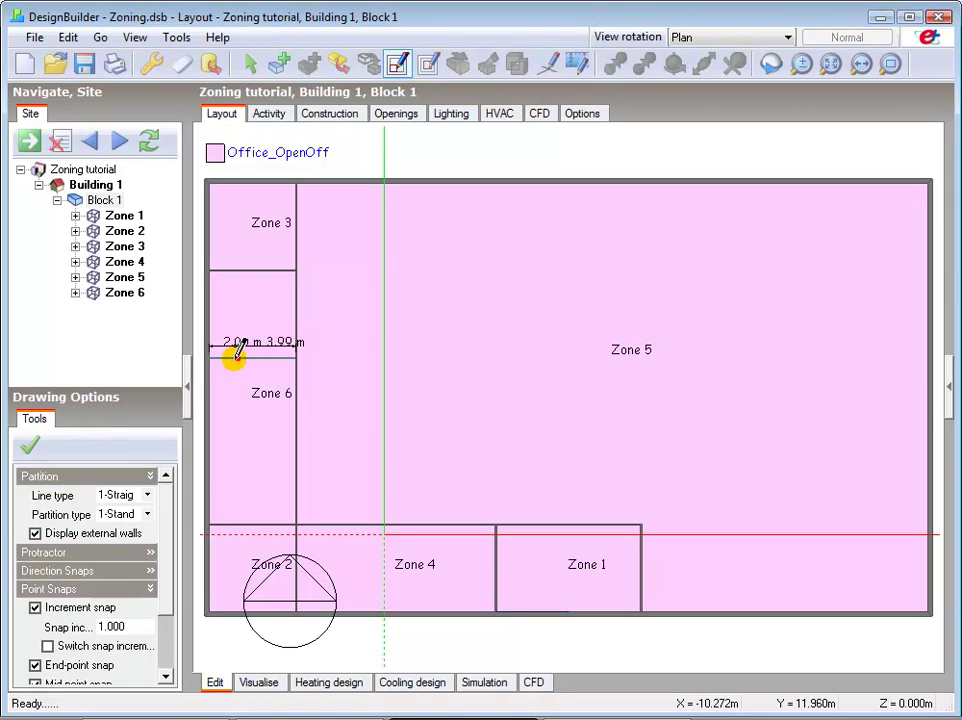
pyautogui.click(295, 357)
# Draw a 5.99 m partition across Zone 6 towards the left external wall, midway between the previous partition and Zone 2.
pyautogui.click(298, 438)
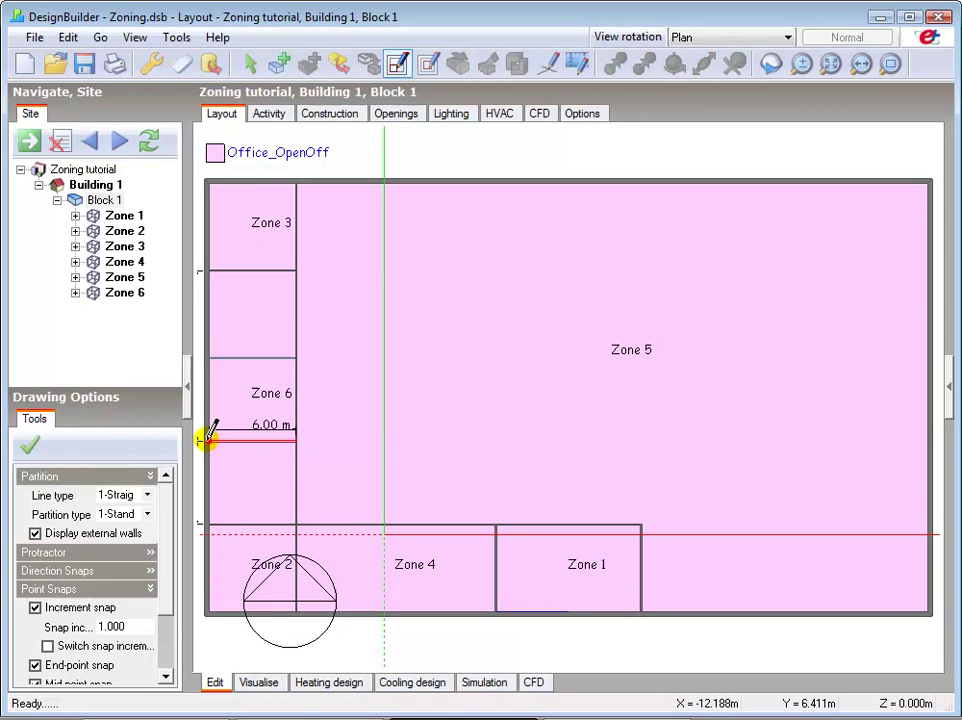
pyautogui.write('5.99')
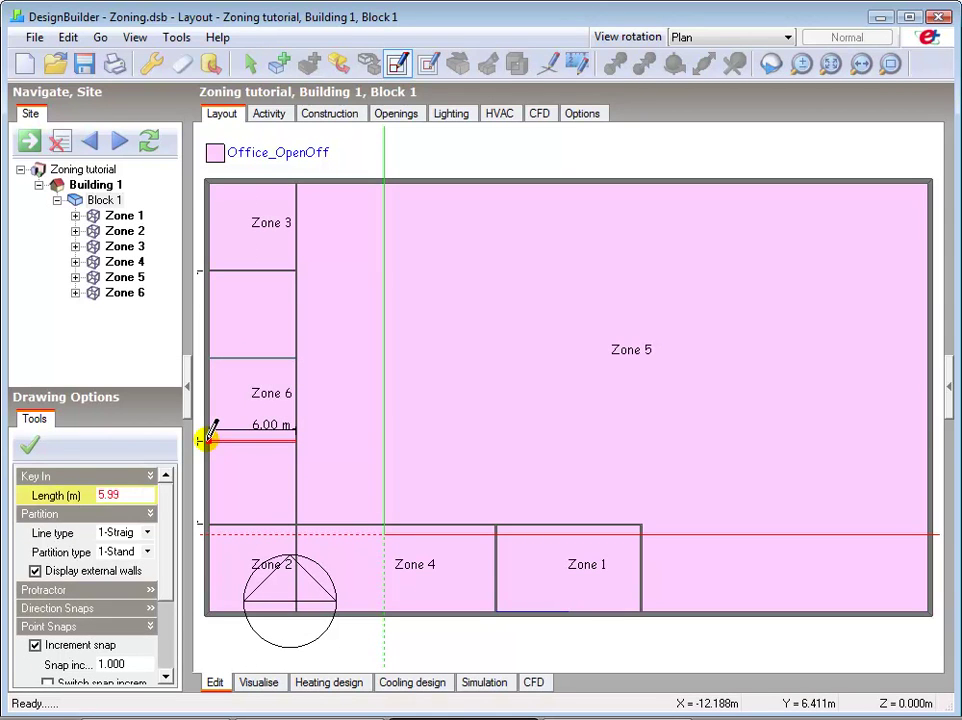
pyautogui.press('Return')
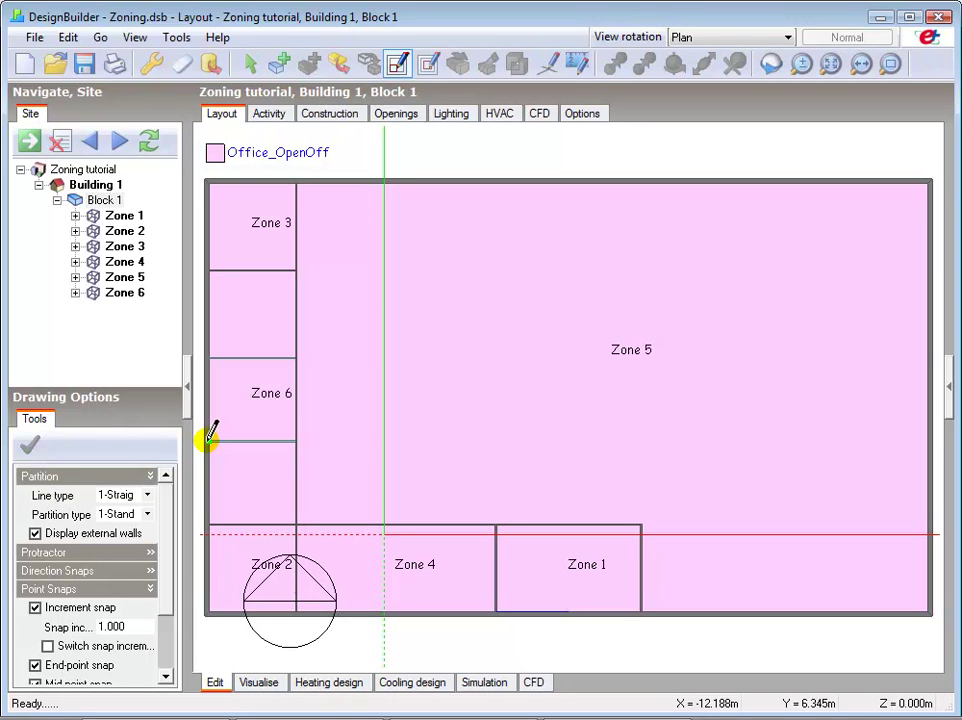
# Set the partition type to virtual and draw a partition across the full block depth, about 6 m from the right external wall.
pyautogui.click(147, 514)
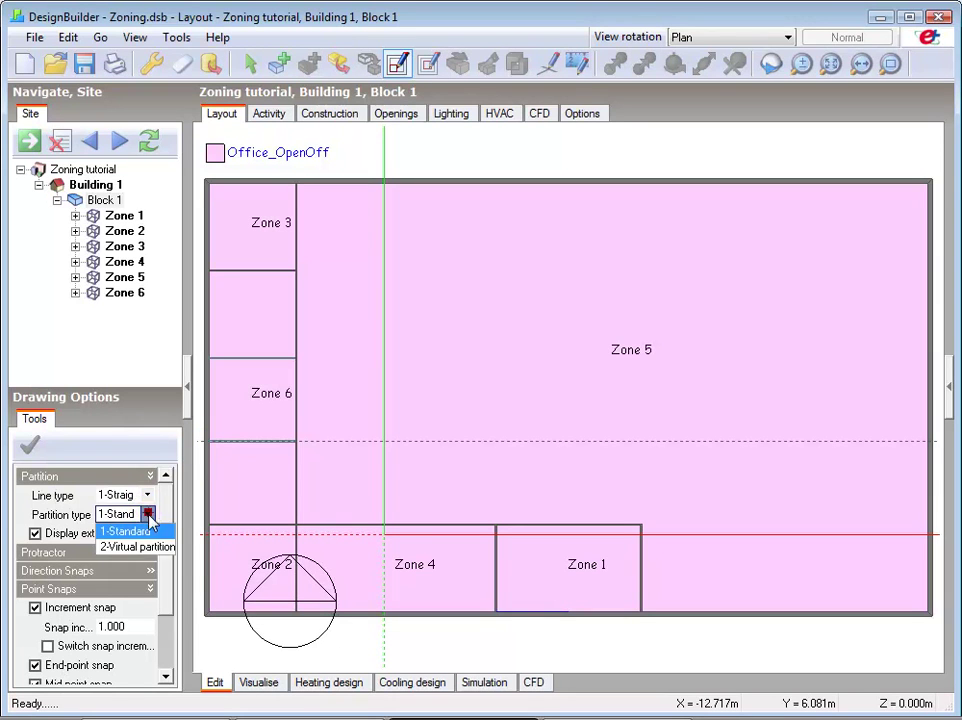
pyautogui.click(140, 547)
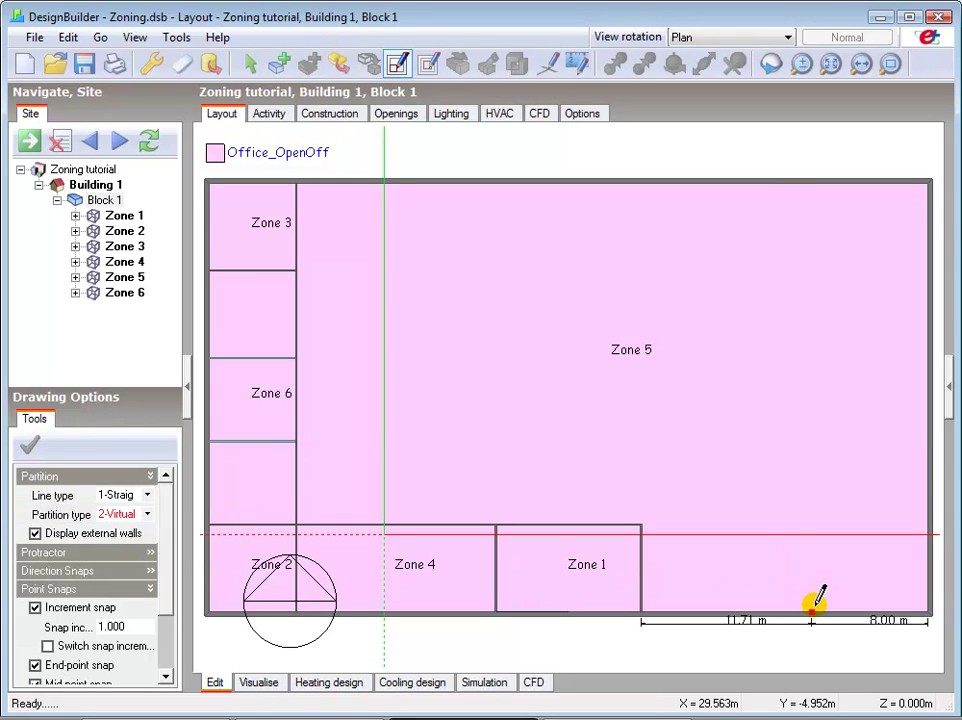
pyautogui.moveTo(840, 610); pyautogui.dragTo(842, 182)
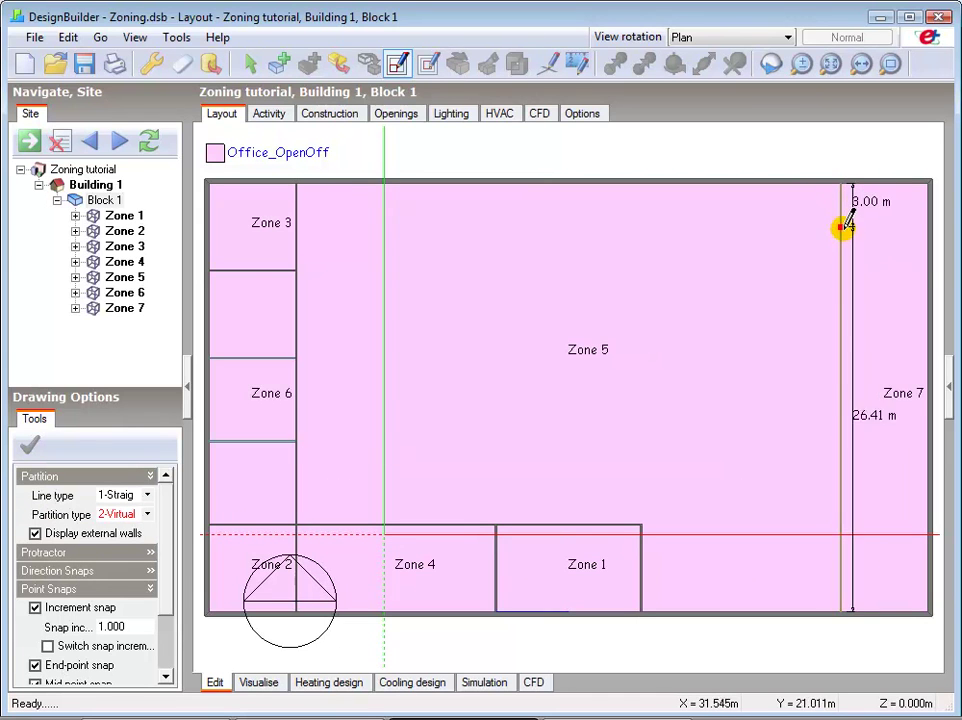
# Draw virtual partitions level with Zone 3's lower edge, from the vertical virtual partition to Zone 3's lower-right corner and to the right external wall.
pyautogui.moveTo(841, 268); pyautogui.dragTo(301, 268)
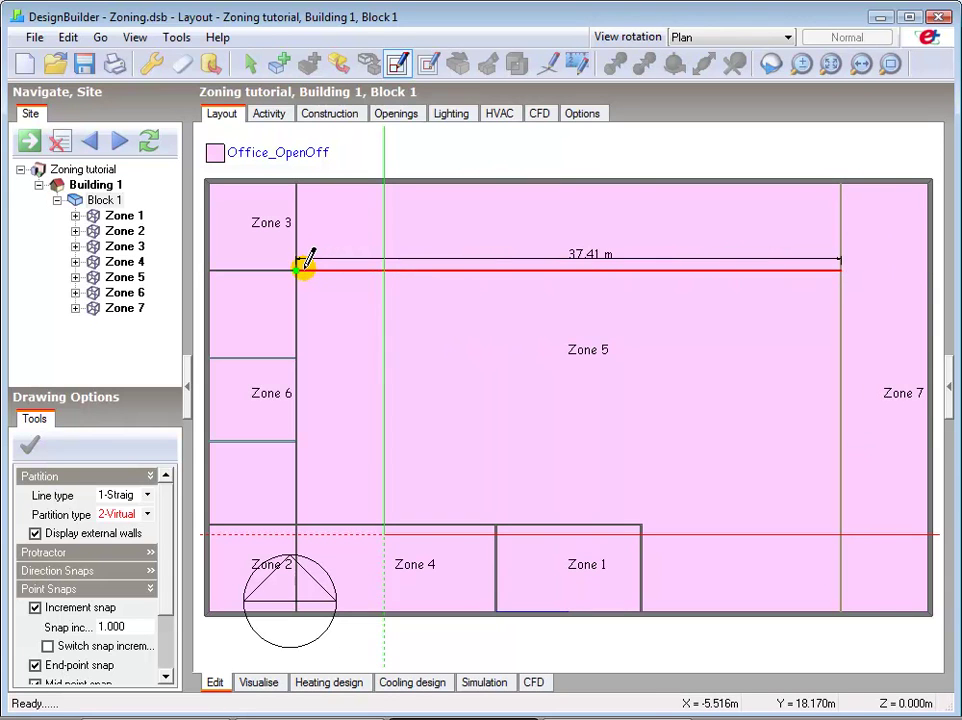
pyautogui.click(301, 268)
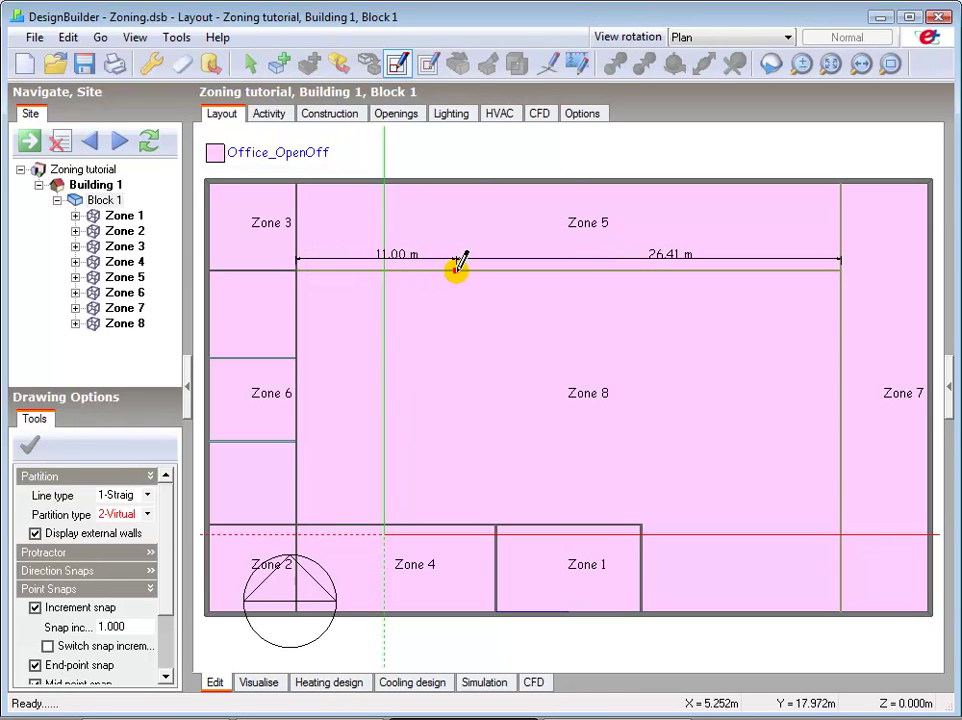
pyautogui.click(840, 267)
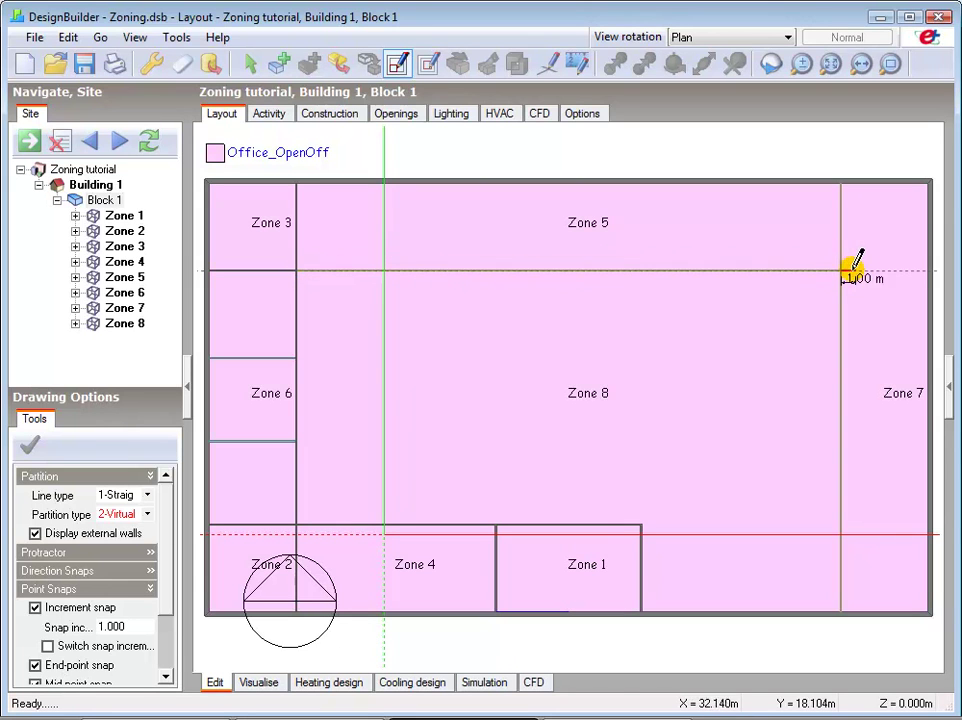
pyautogui.click(930, 266)
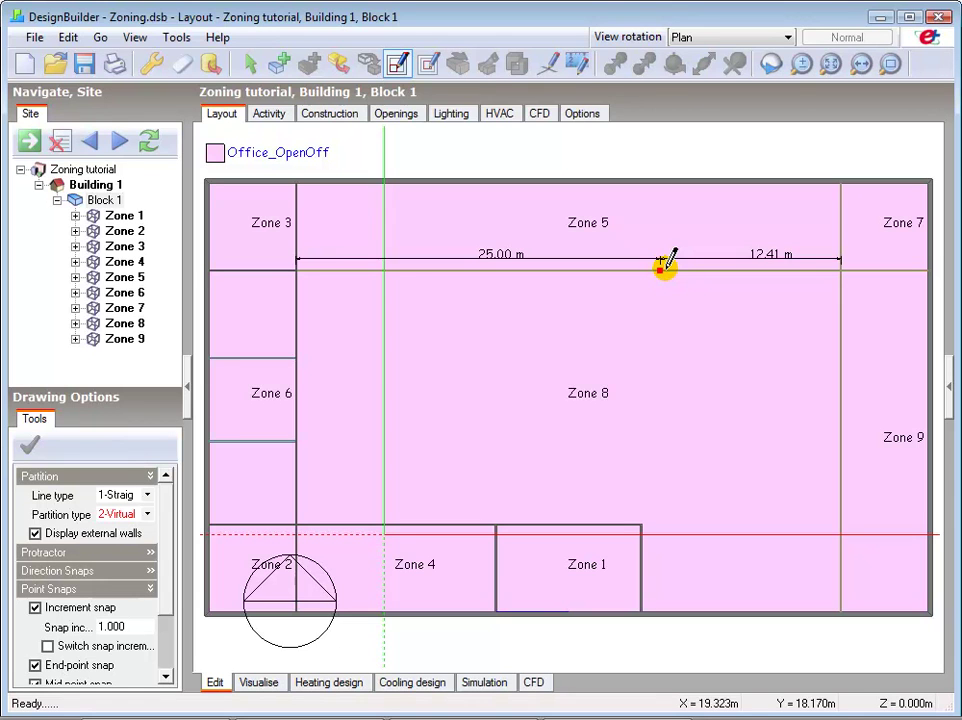
# Rename Zone 1 as Reception.
pyautogui.click(121, 219)
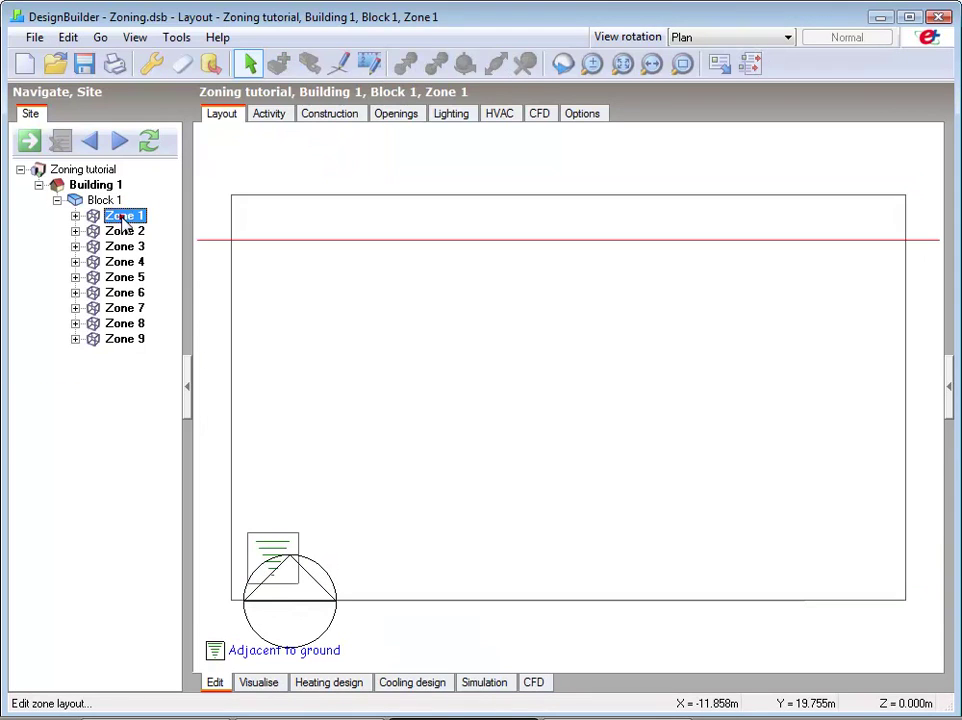
pyautogui.click(121, 219)
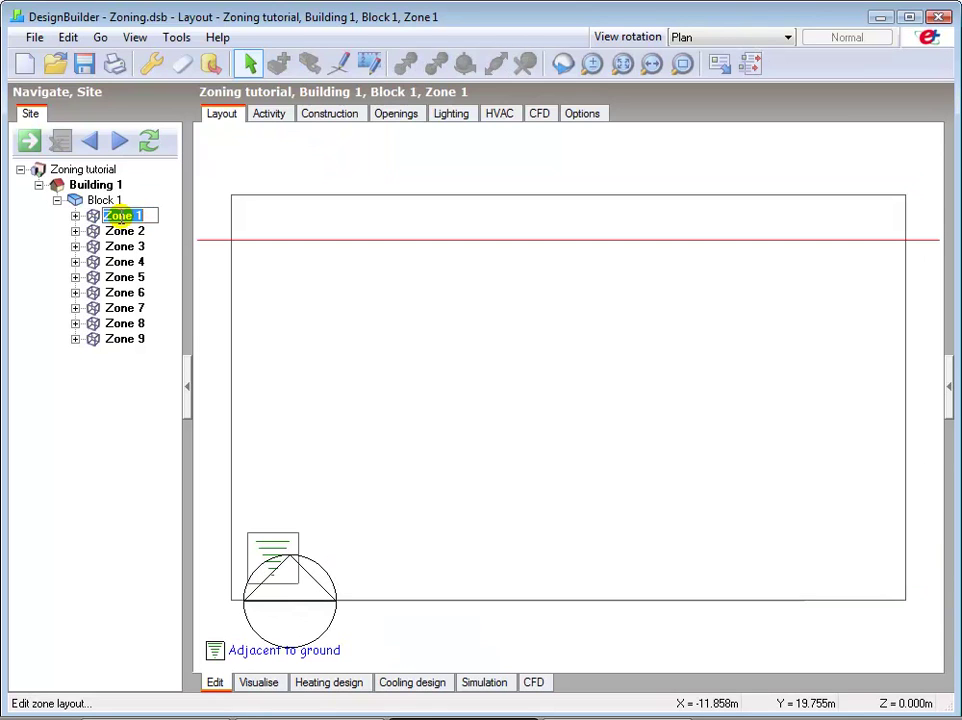
pyautogui.write('Reception')
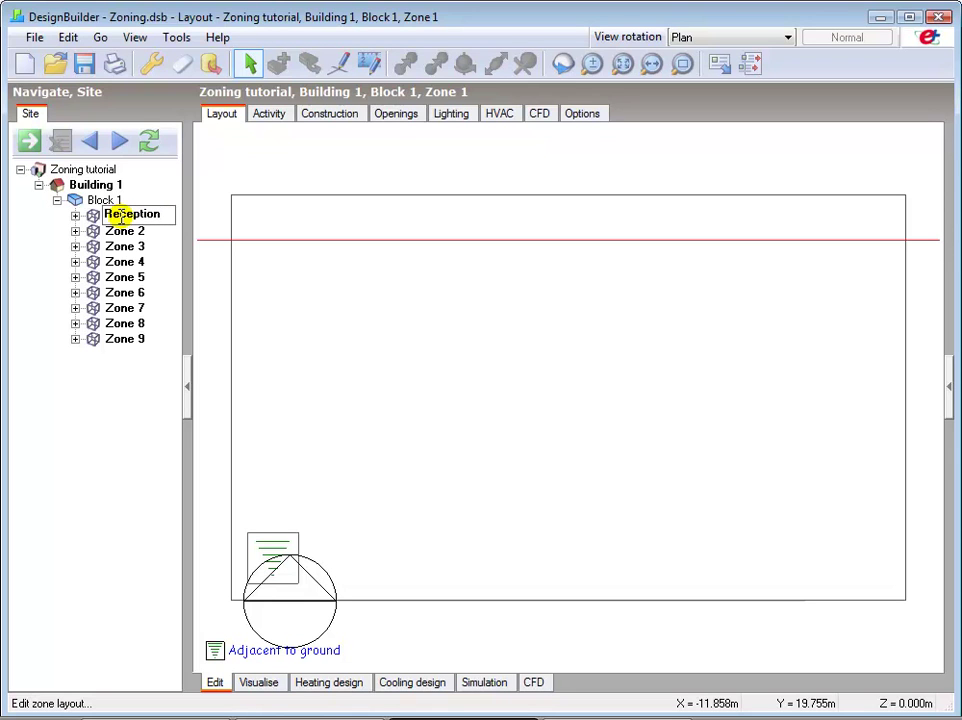
pyautogui.press('Return')
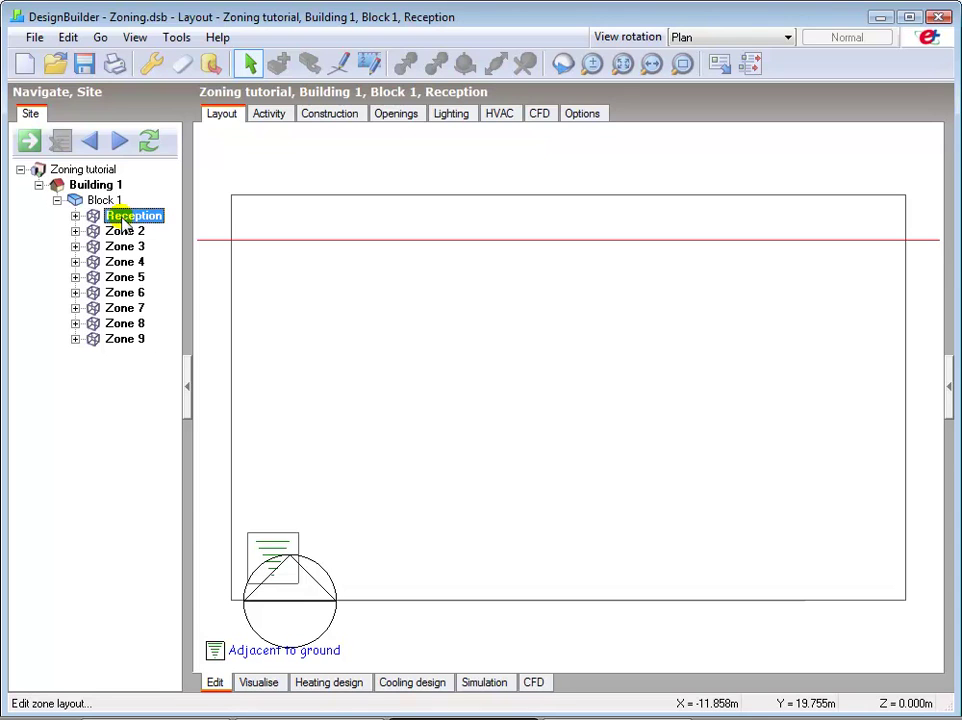